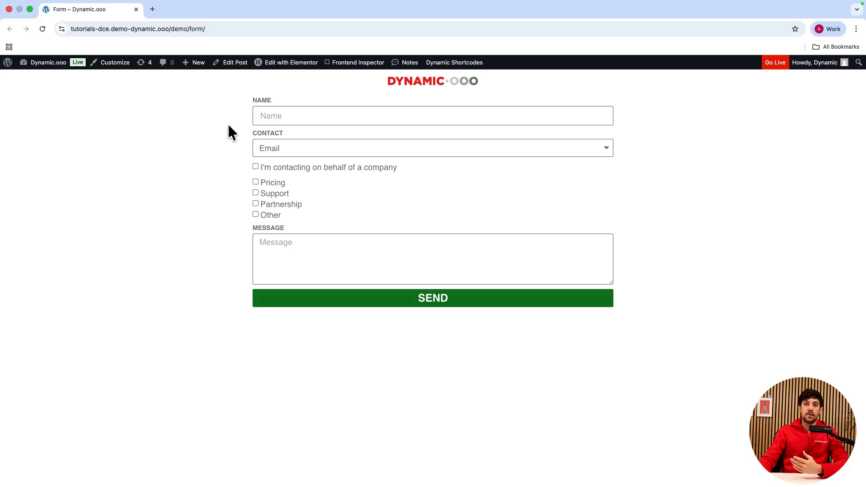
Test the live form's conditional fields by choosing Phone as the contact method and ticking the company and Other checkboxes.
left_click(280, 147)
left_click(280, 158)
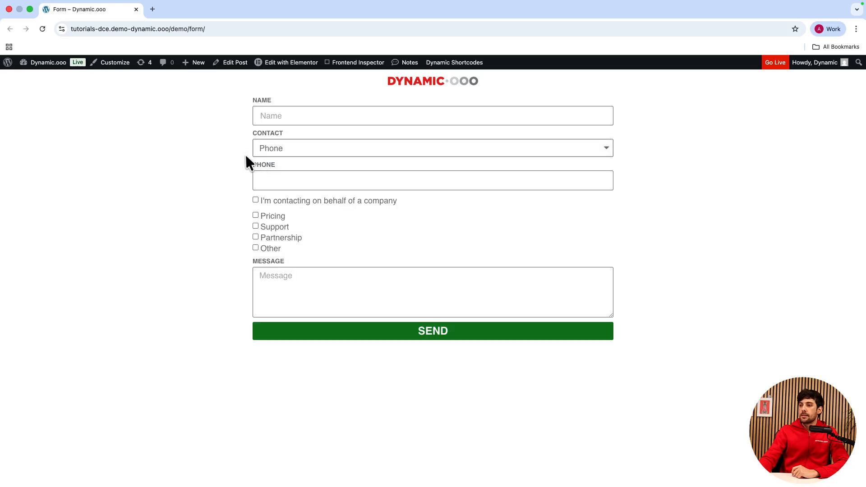
left_click(256, 200)
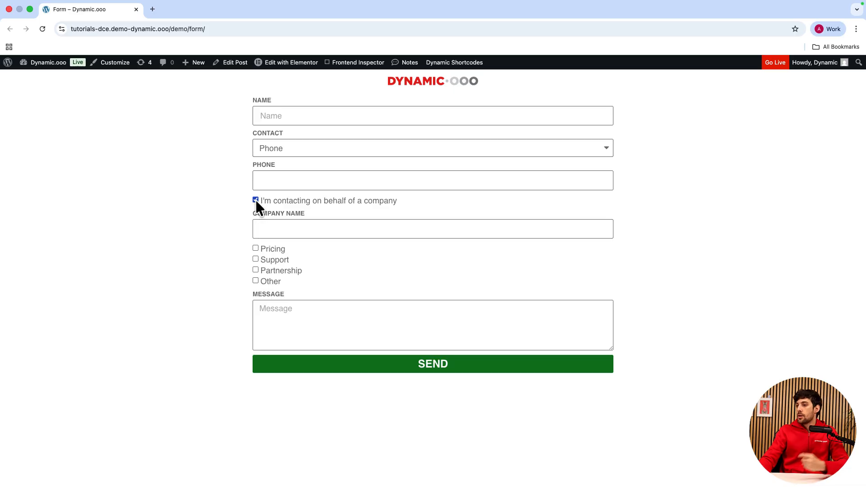
left_click(255, 280)
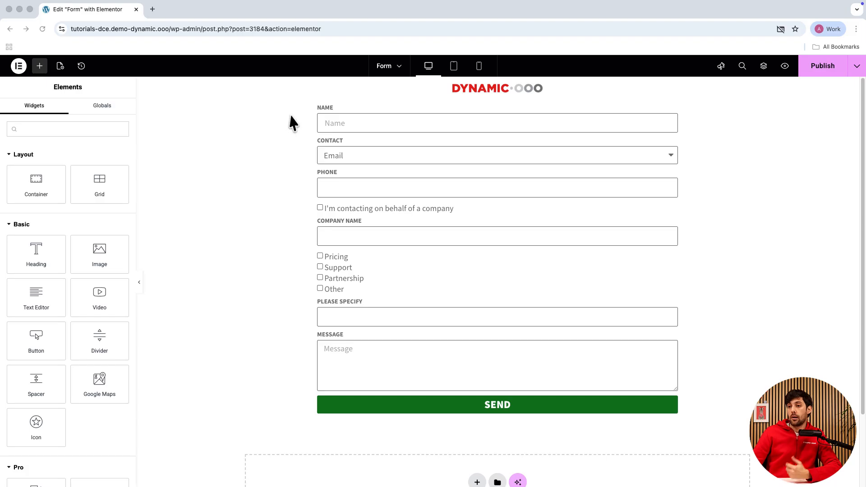
Open the form widget for editing and set the Name field's condition to Show if.
left_click(333, 119)
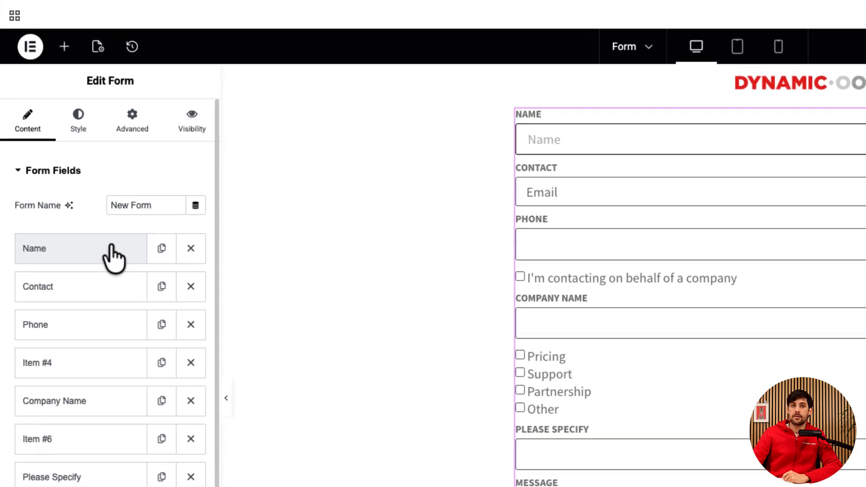
left_click(112, 255)
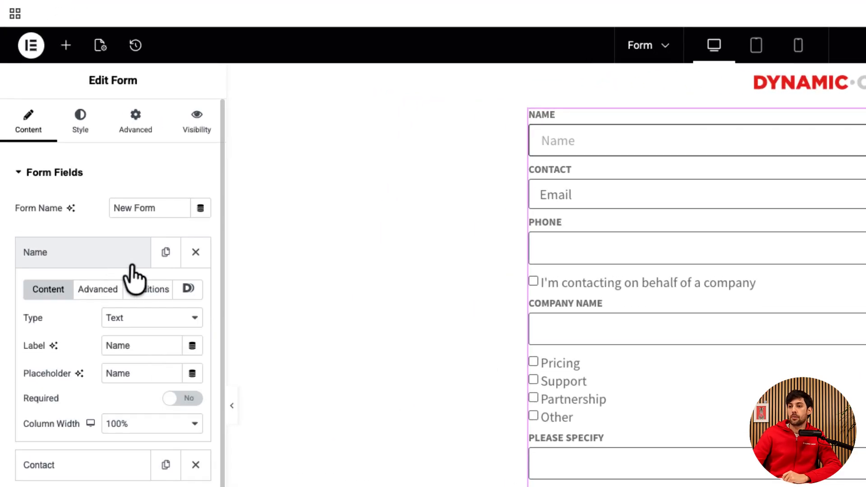
left_click(141, 290)
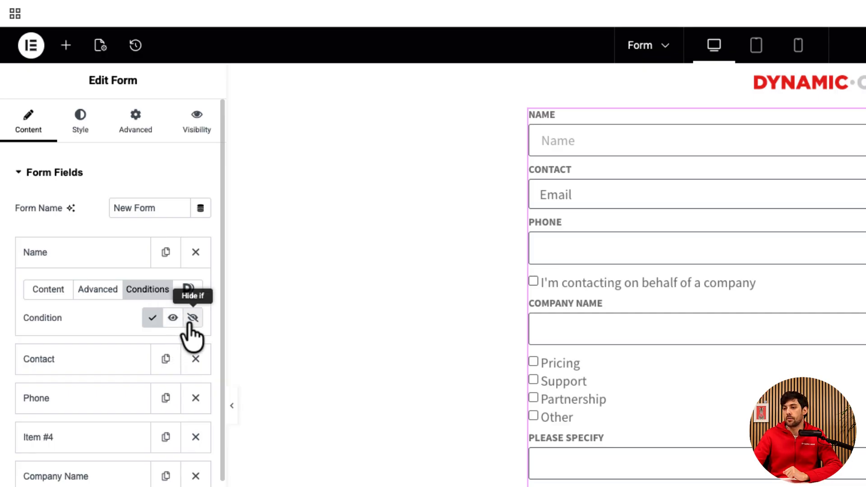
left_click(173, 319)
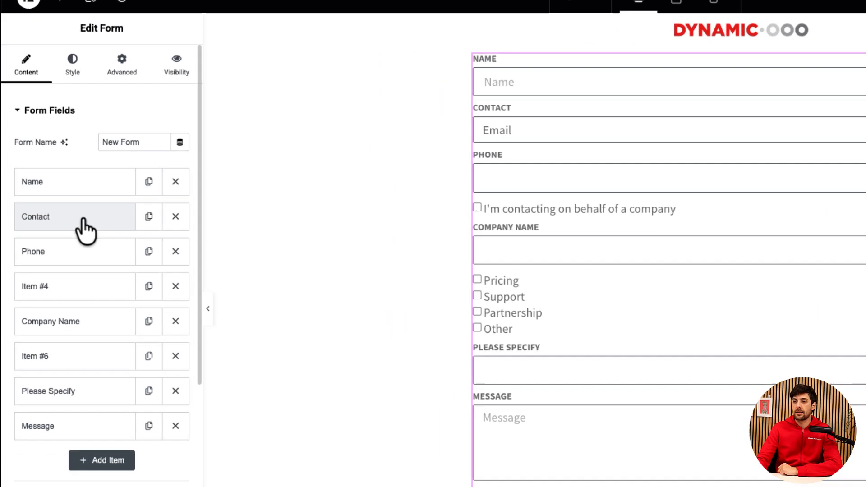
Review the Contact field's type, options and ID, and check its choices in the form preview.
left_click(83, 221)
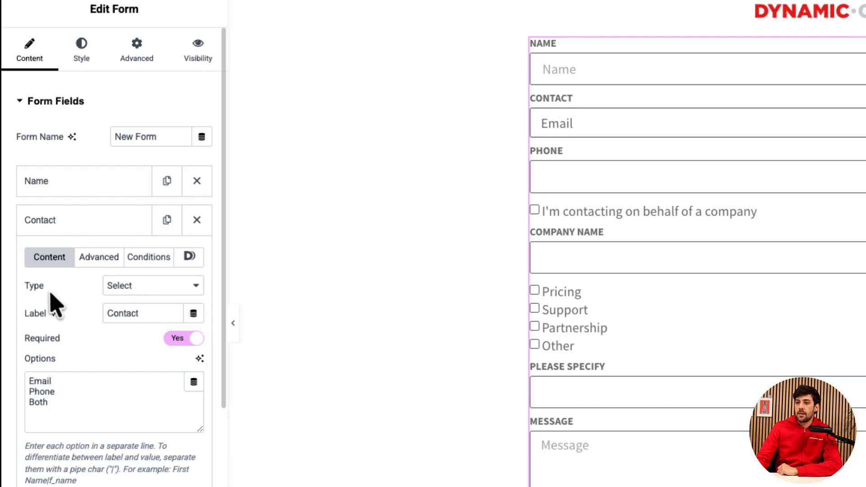
left_click(136, 288)
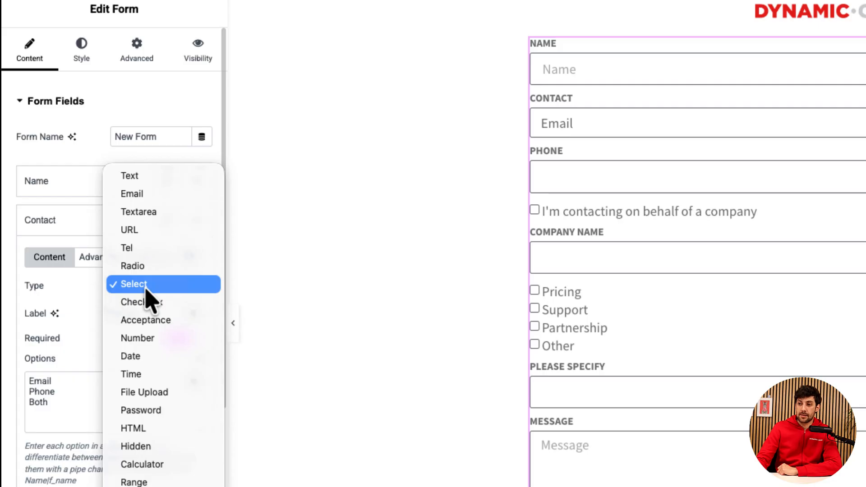
left_click(145, 290)
left_click(101, 259)
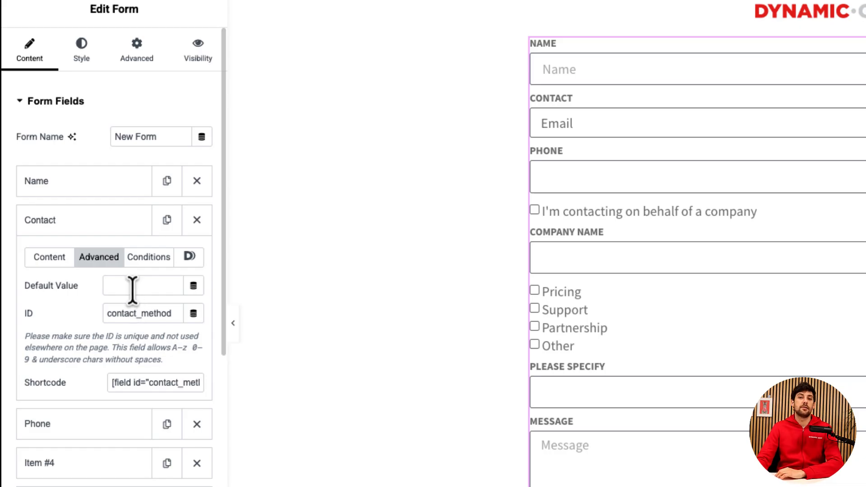
left_click(49, 257)
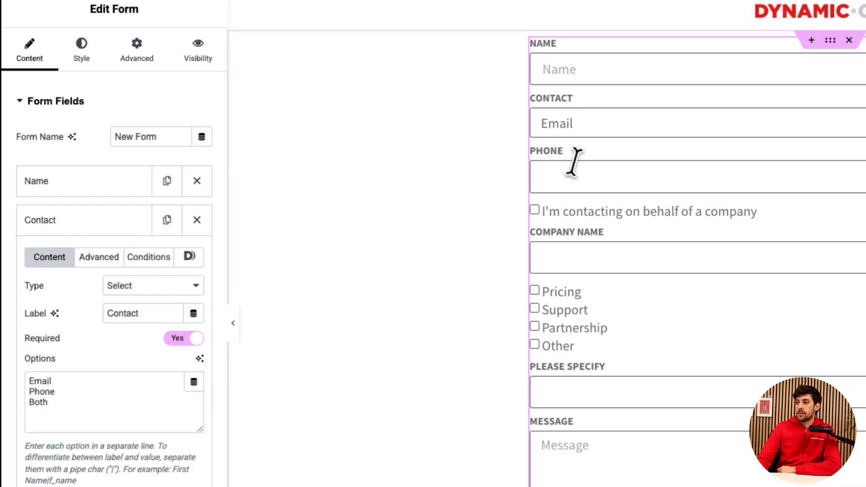
left_click(587, 134)
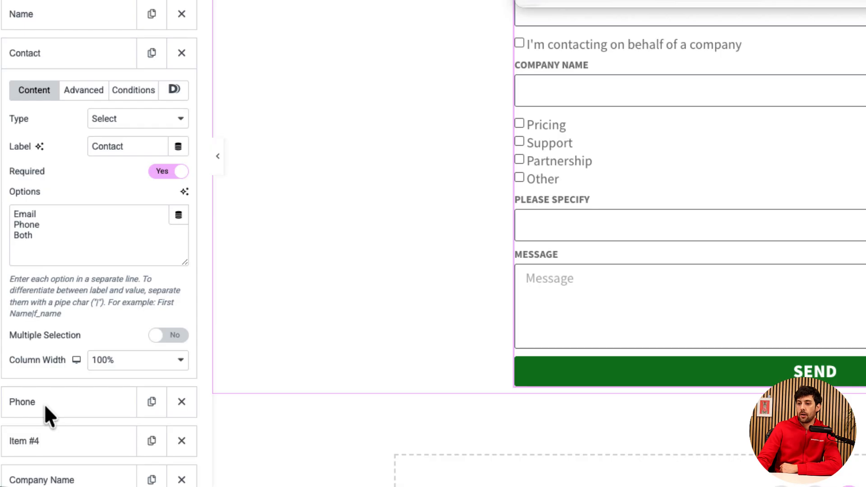
Set the Phone field's type to Tel and its condition to Show if.
left_click(44, 405)
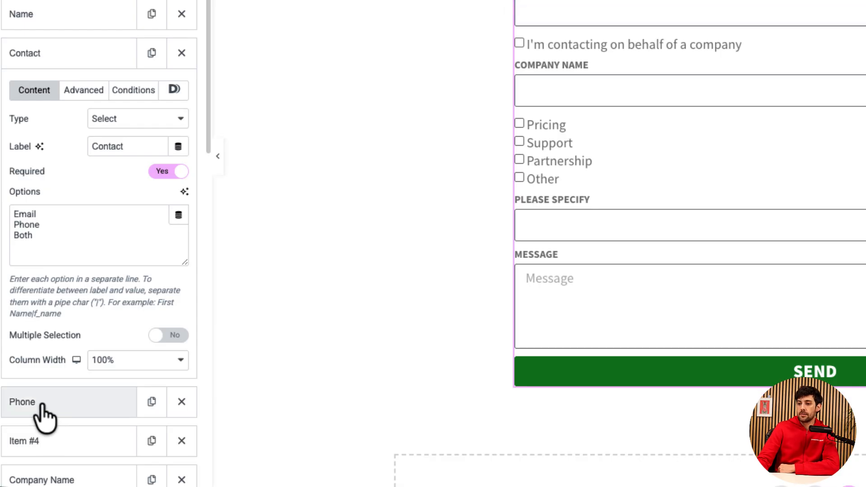
left_click(41, 407)
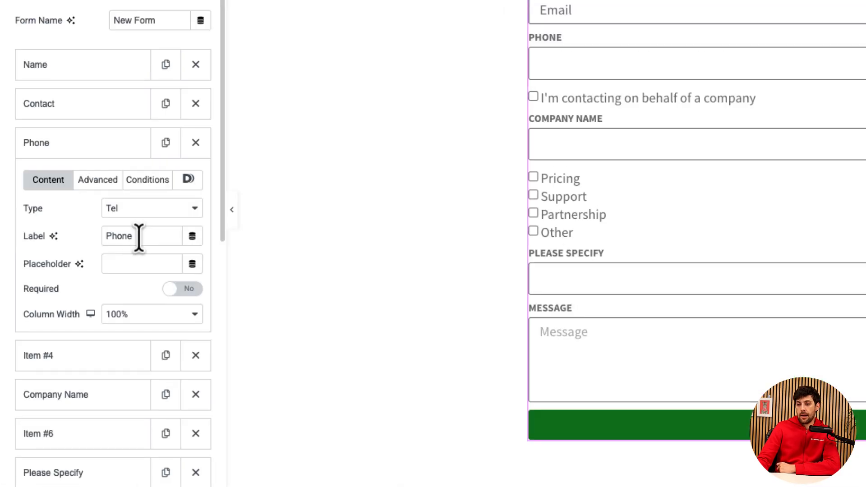
left_click(120, 210)
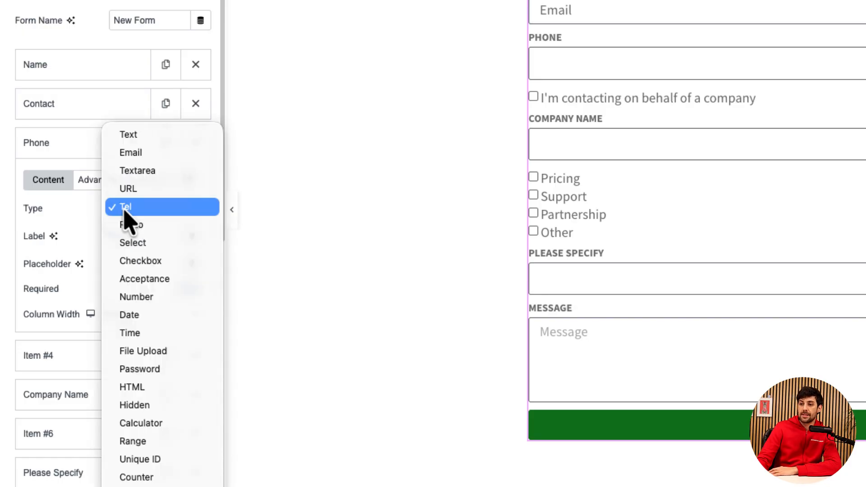
left_click(122, 212)
left_click(145, 183)
left_click(173, 210)
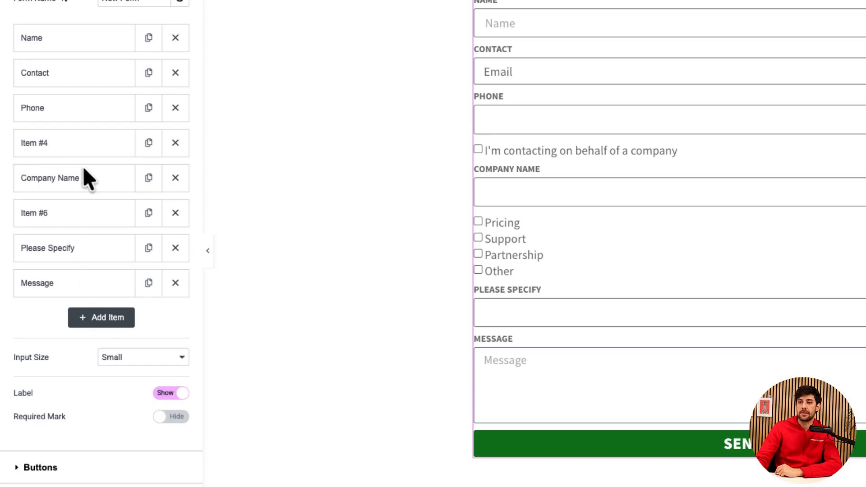
Review the type, acceptance text and ID of the company acceptance field, Item #4.
left_click(81, 147)
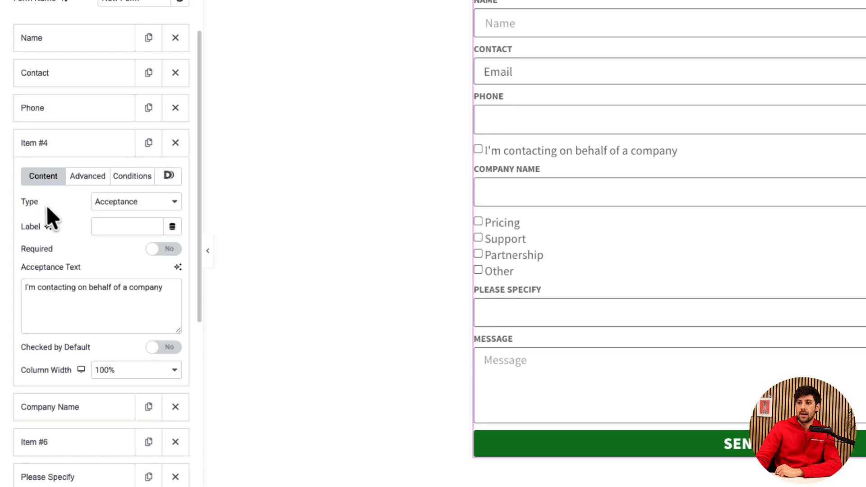
left_click(138, 203)
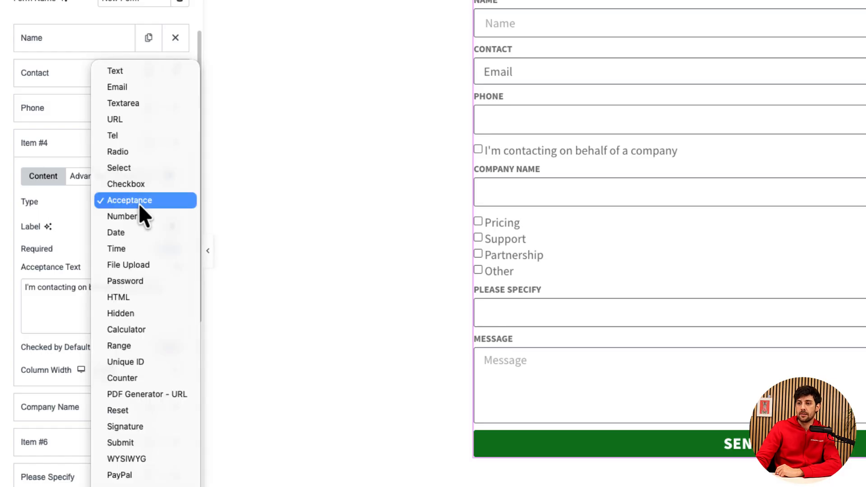
left_click(87, 205)
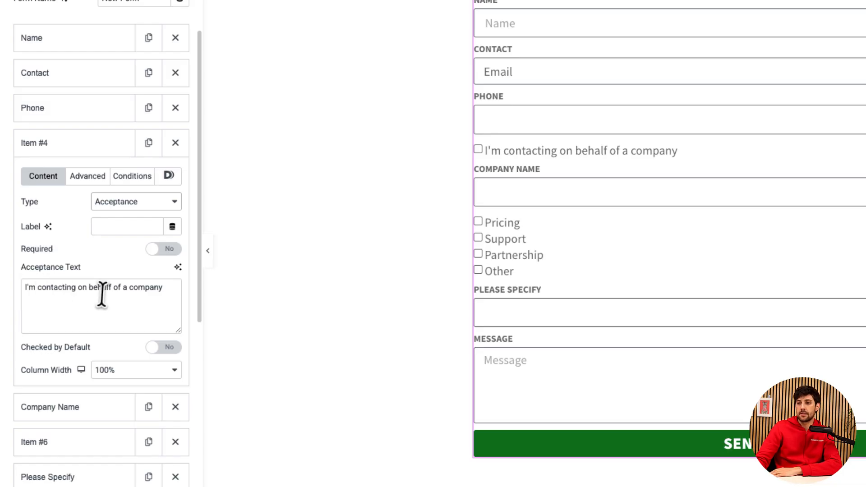
left_click(88, 177)
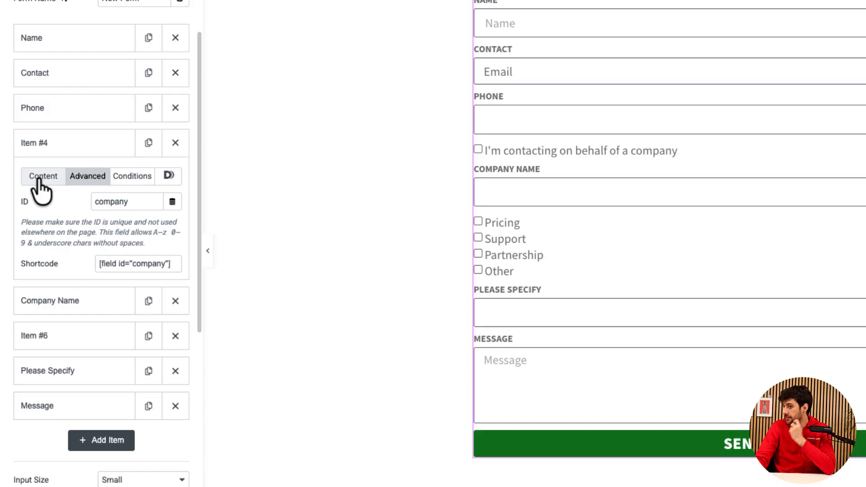
left_click(66, 145)
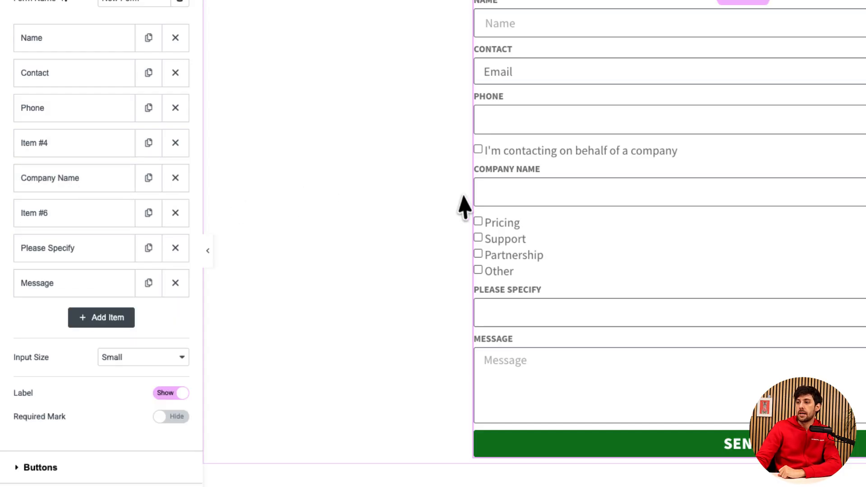
Review the Company Name field's display condition and its expression.
left_click(95, 192)
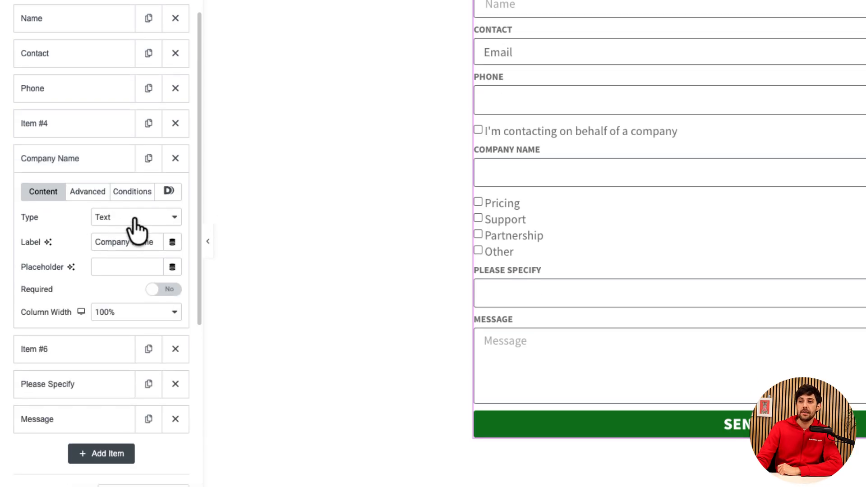
left_click(133, 192)
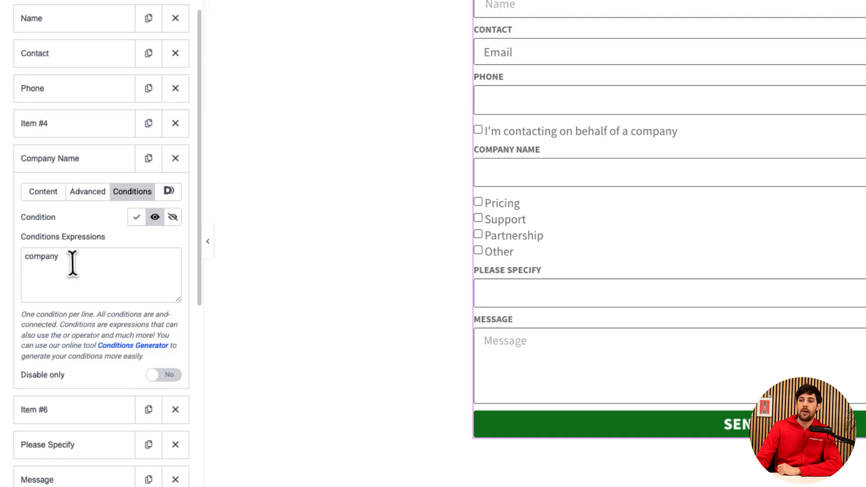
left_click_drag(62, 261, 10, 270)
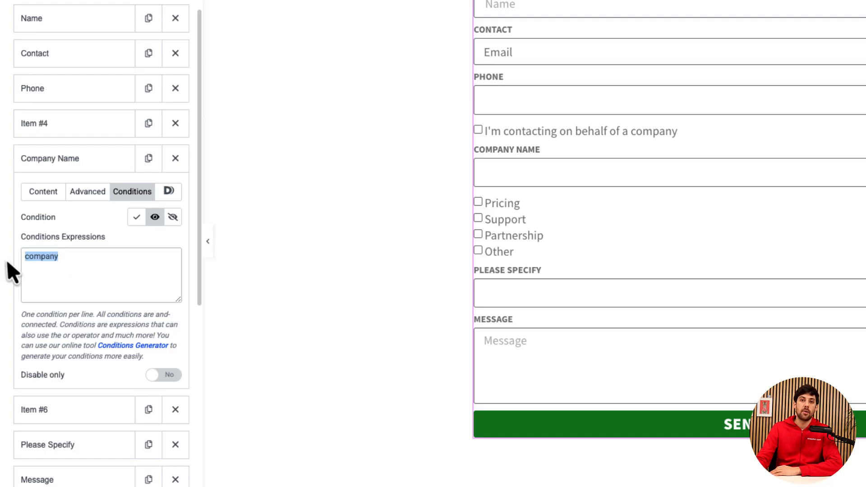
left_click(75, 261)
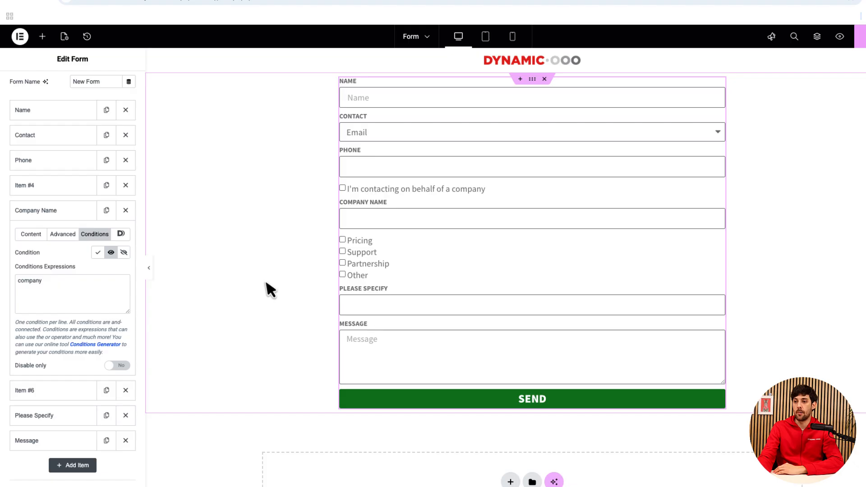
left_click(68, 212)
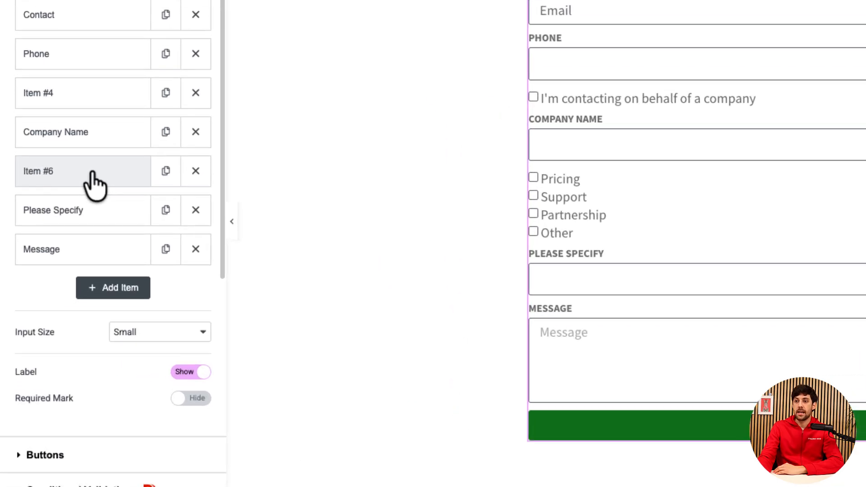
Review the options and ID of the topic checkbox field, Item #6, and the Please Specify field's display condition.
left_click(93, 182)
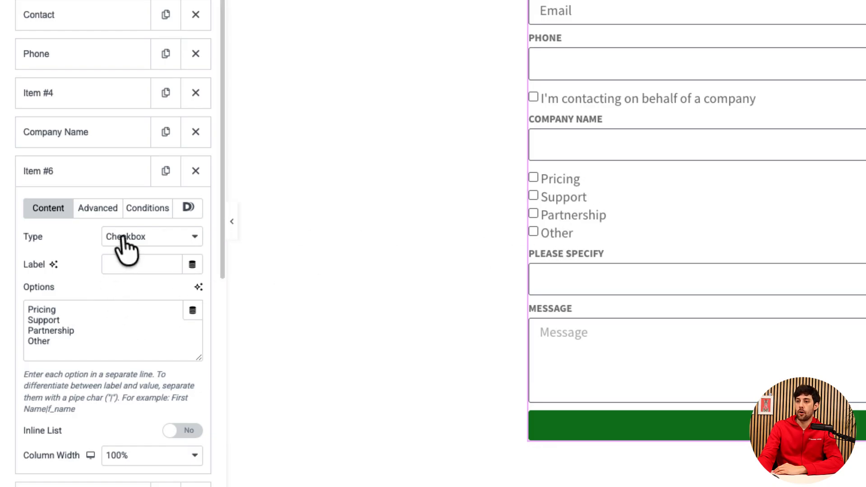
left_click(97, 210)
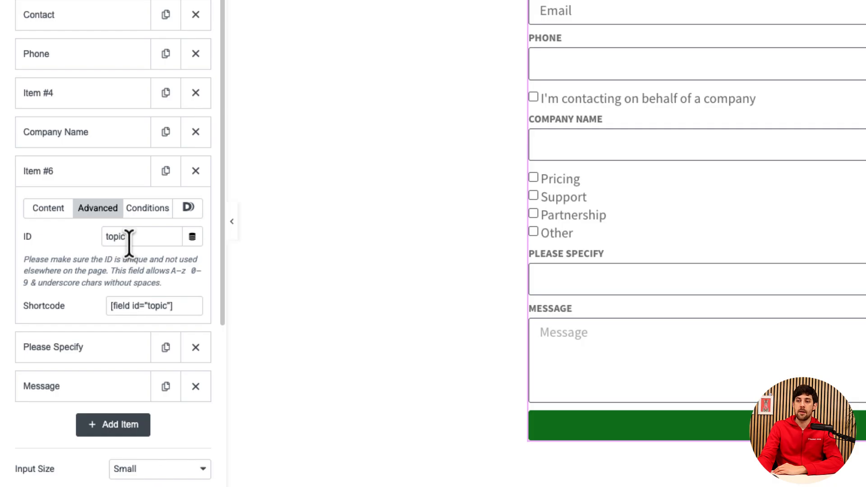
left_click(93, 347)
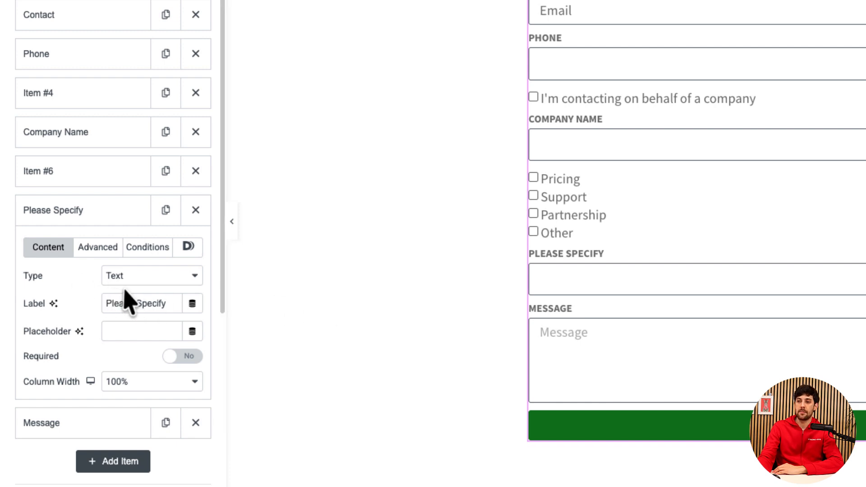
left_click(143, 255)
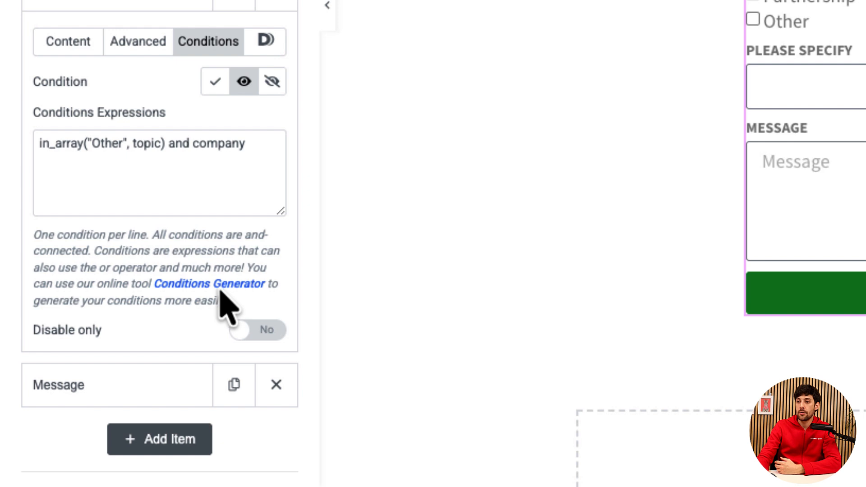
Open the online Conditions Generator and build a Checkbox condition with field ID topic and the value Other.
left_click(221, 289)
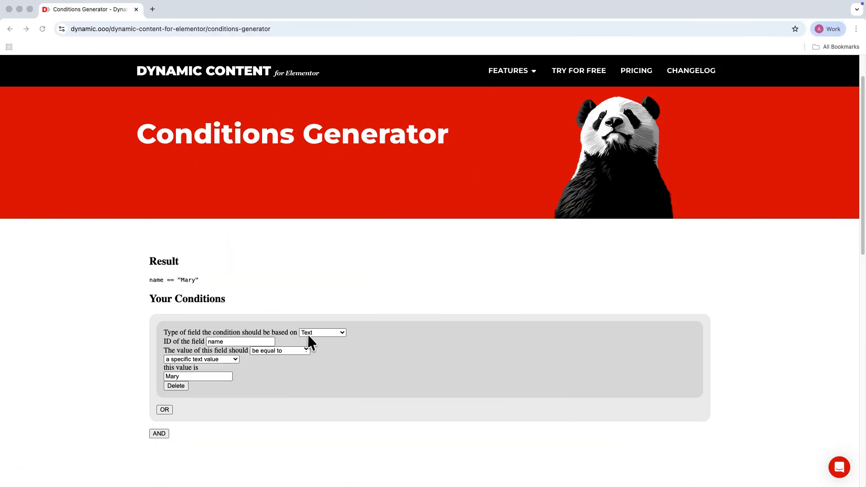
left_click(309, 334)
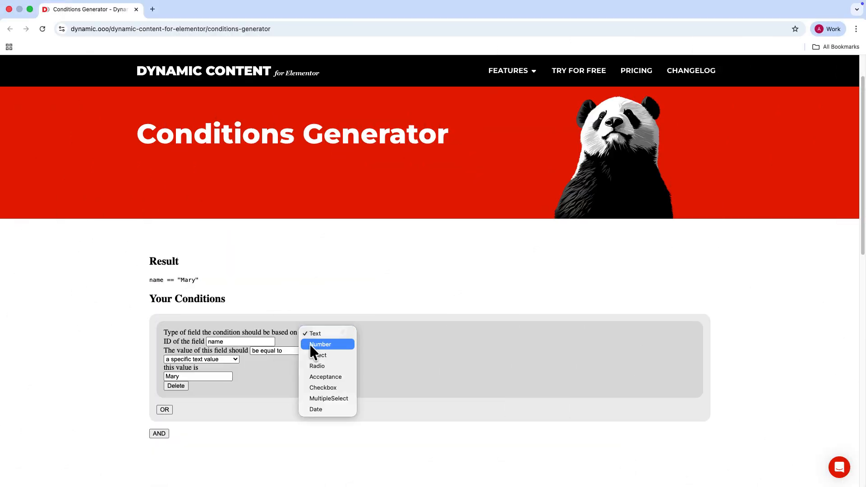
left_click(323, 387)
left_click(227, 341)
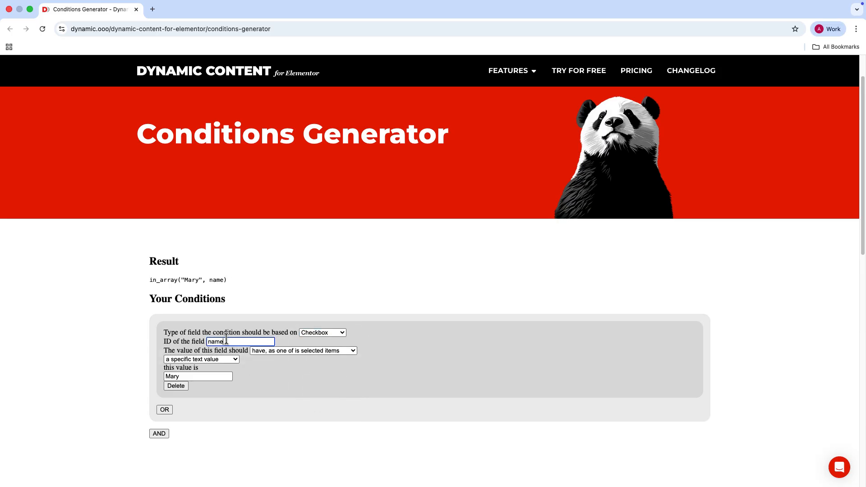
type("topic")
double_click(181, 376)
type("Other")
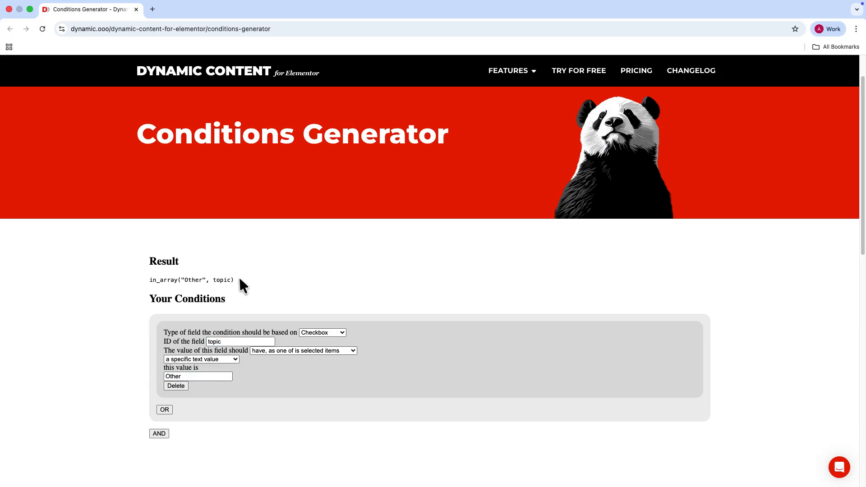
Copy the generated condition expression in_array("Other", topic).
triple_click(173, 274)
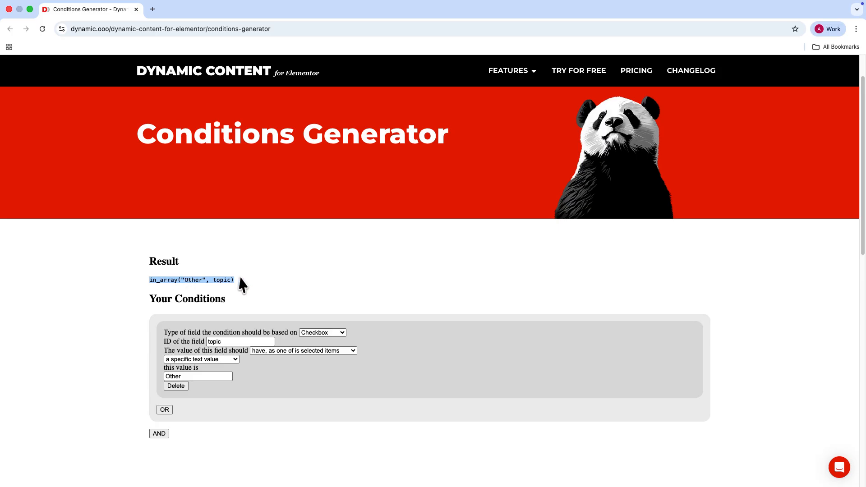
right_click(251, 280)
left_click(266, 303)
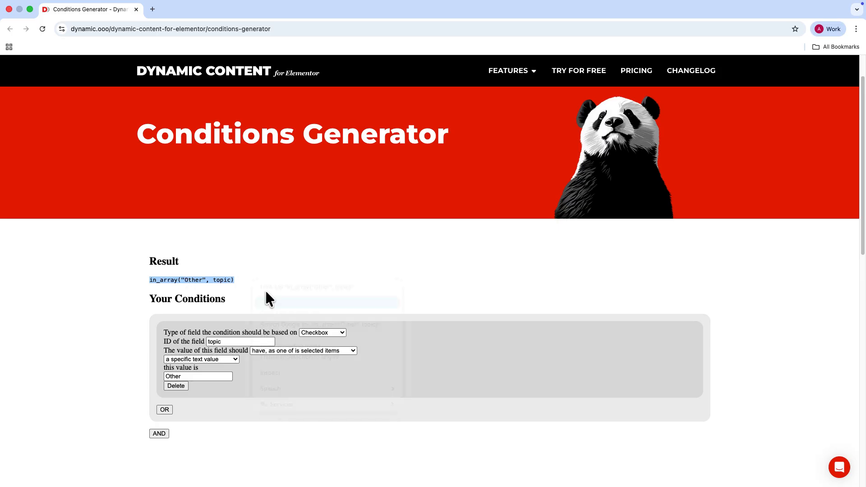